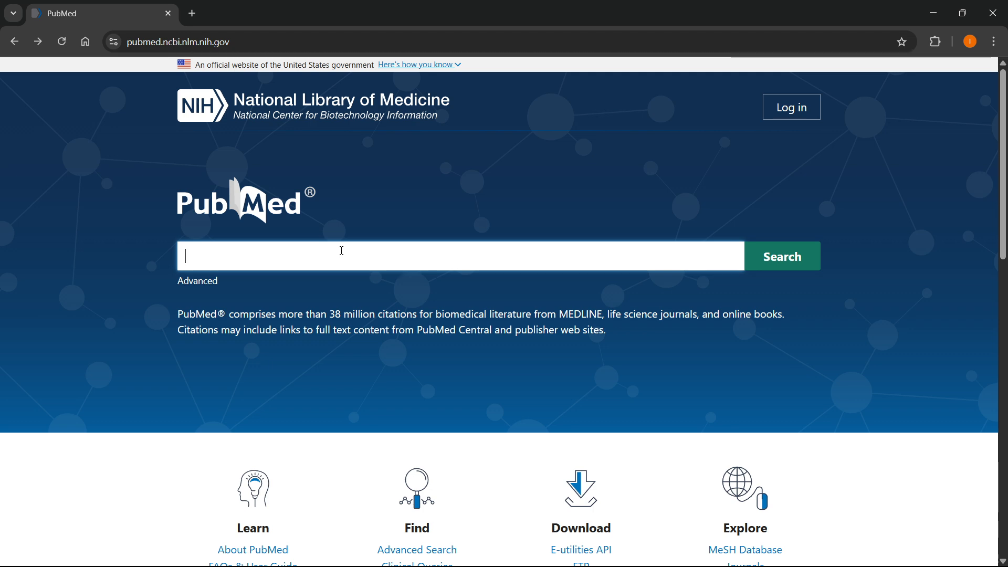
- Search PubMed for "sport and social media in the us"
type("sport")
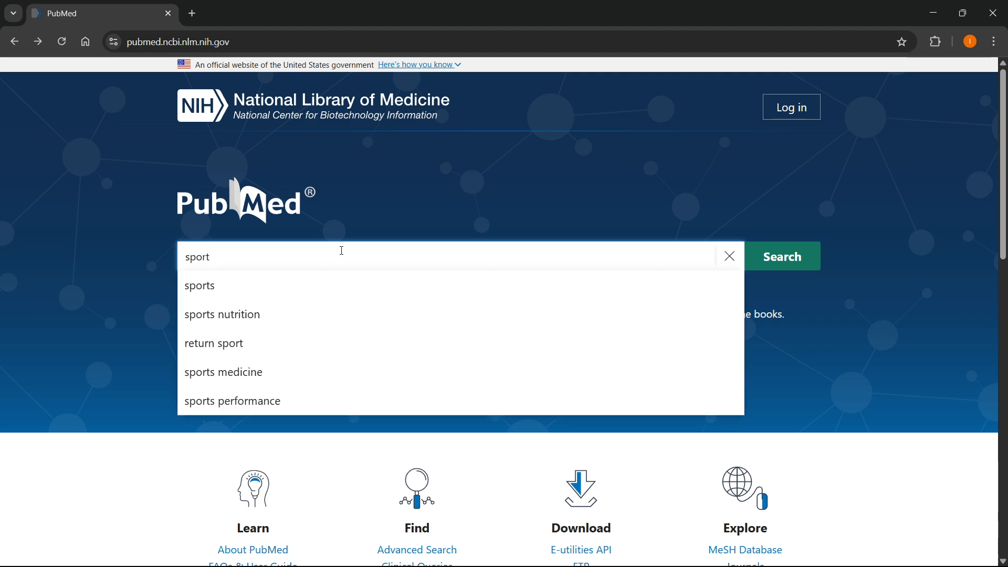
type(" a")
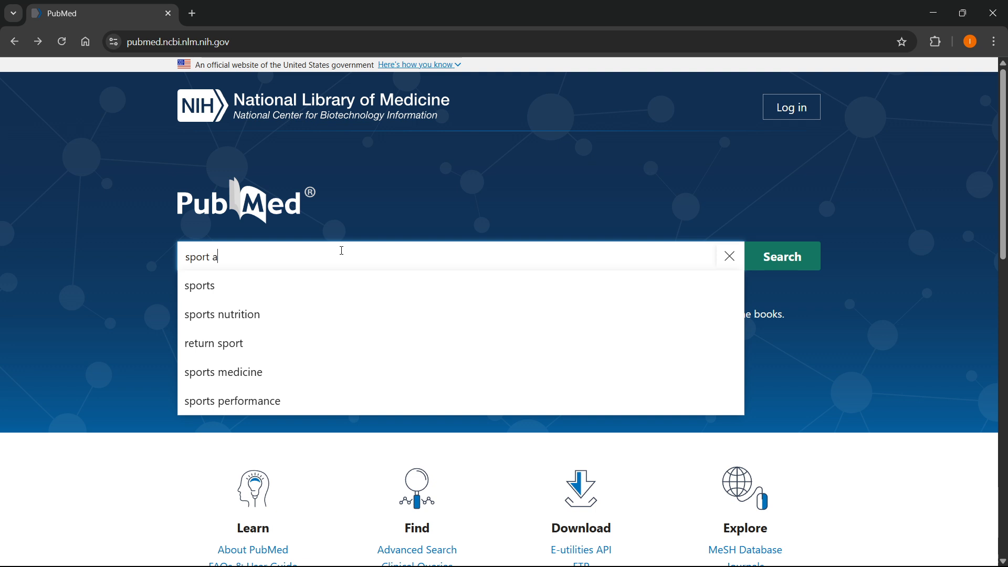
type("nd social media in the us")
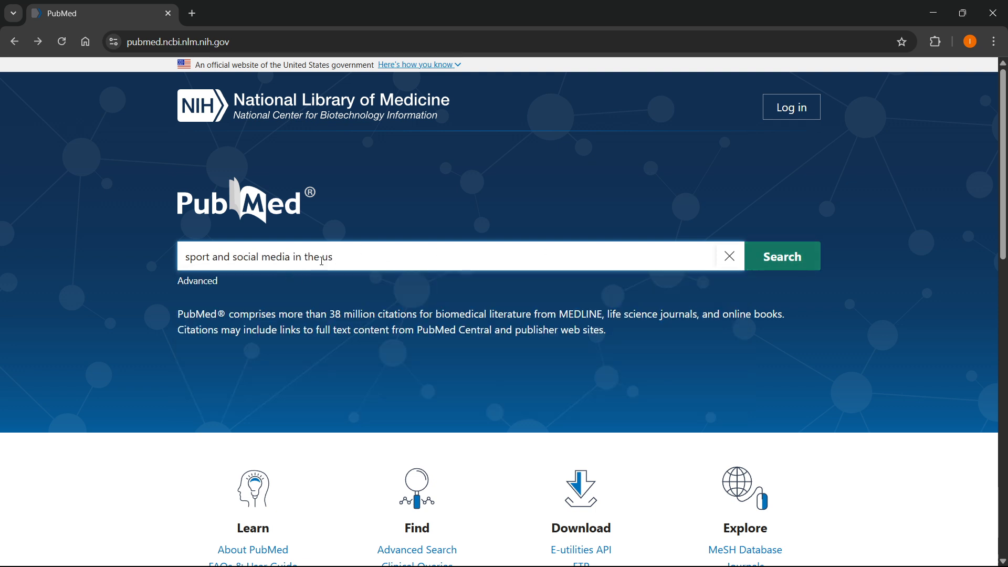
left_click(799, 266)
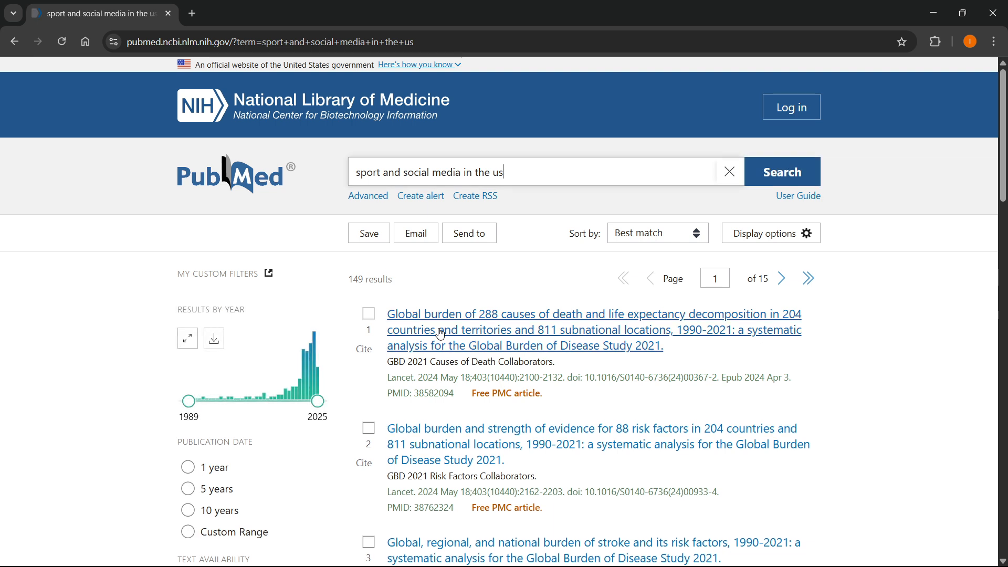
- Examine the result count and the available result filters, expanding the additional filters to view language, species and sex options
left_click_drag(506, 172, 321, 175)
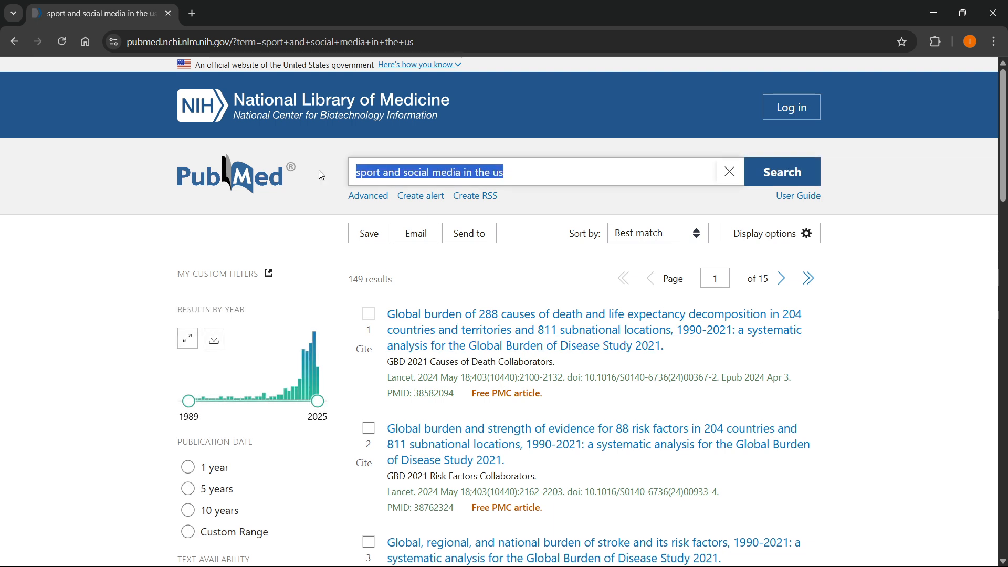
left_click(481, 289)
left_click_drag(347, 279, 409, 287)
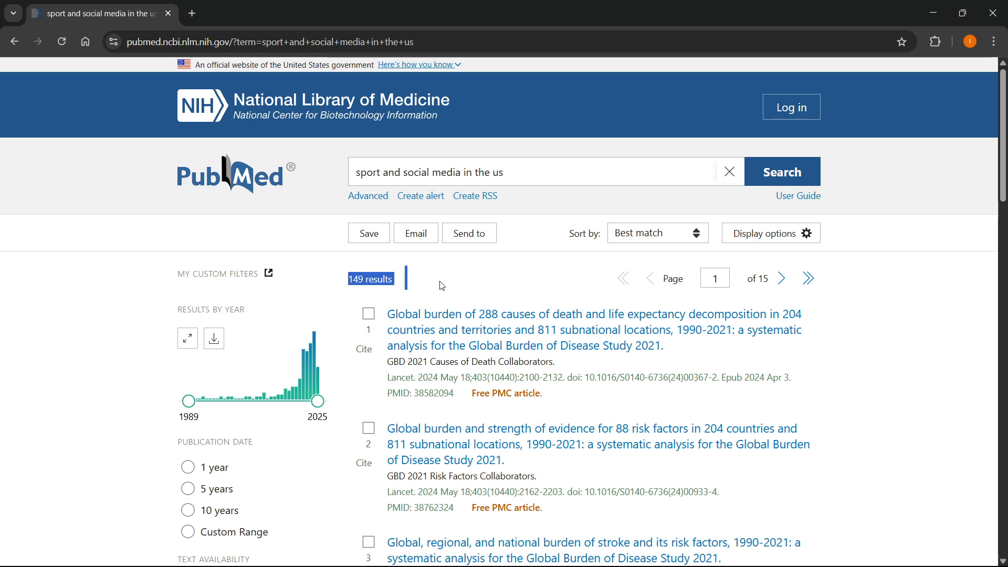
left_click(369, 275)
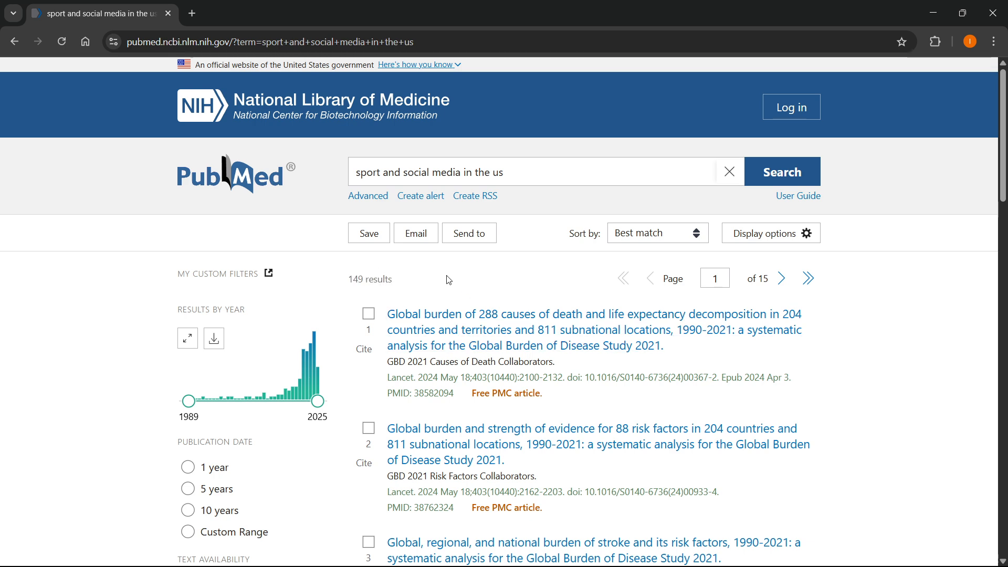
scroll(354, 294, "down", 4)
scroll(297, 297, "up", 1)
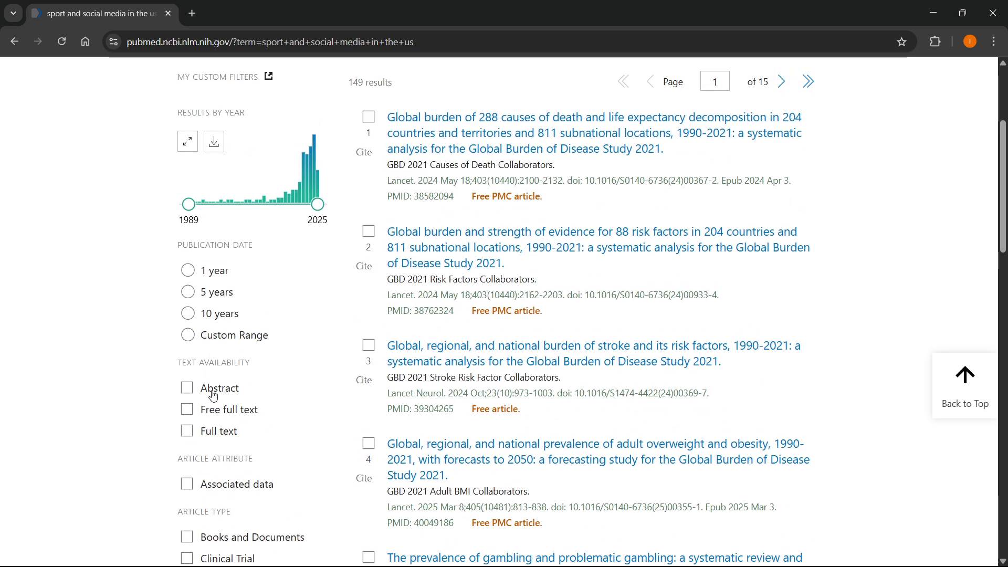
scroll(213, 265, "down", 2)
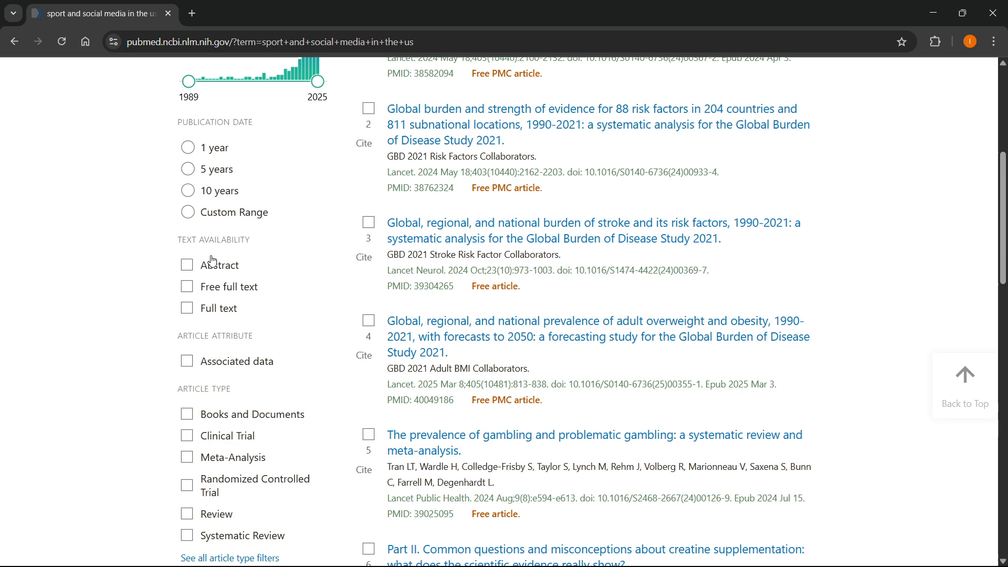
scroll(220, 260, "down", 3)
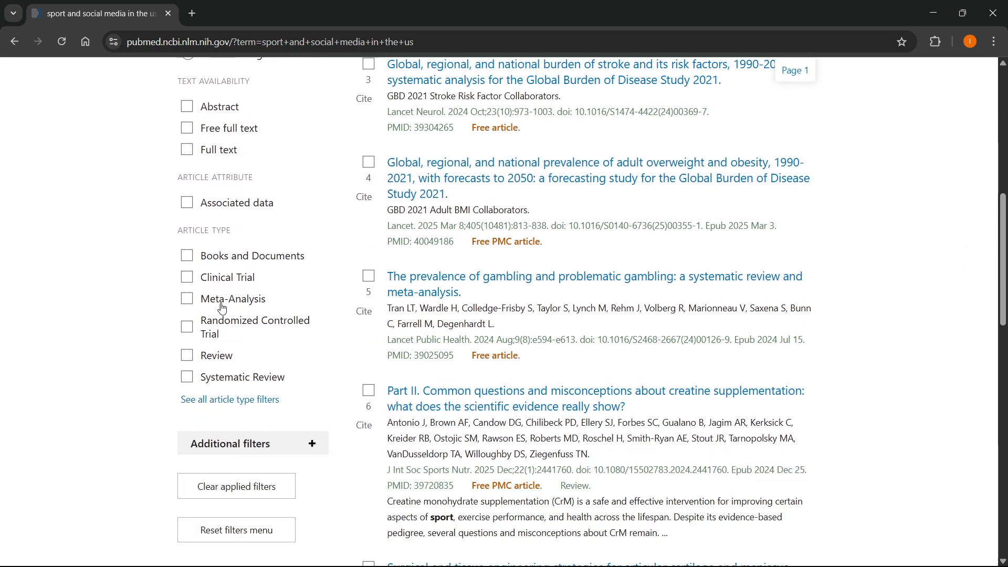
scroll(220, 260, "down", 1)
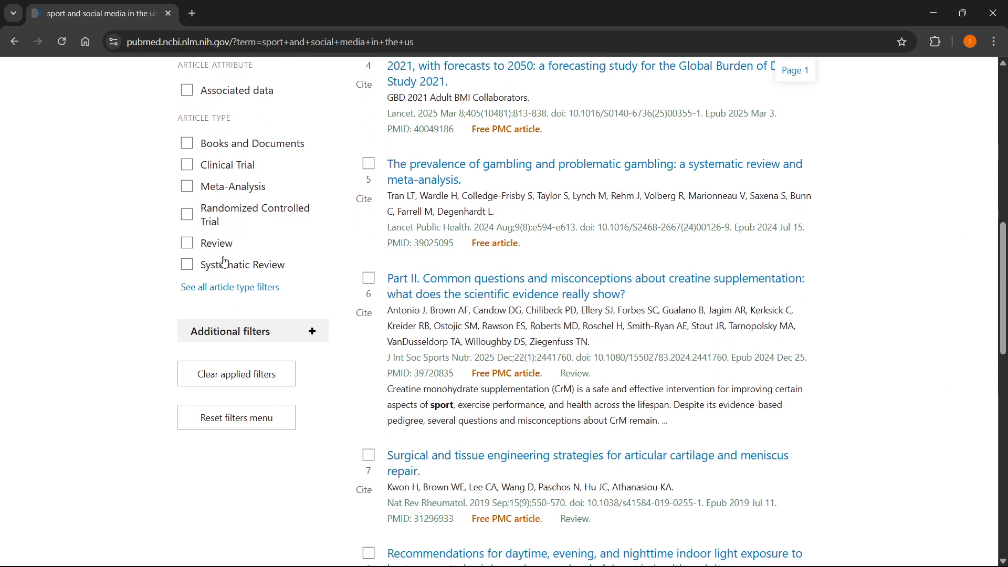
left_click(289, 340)
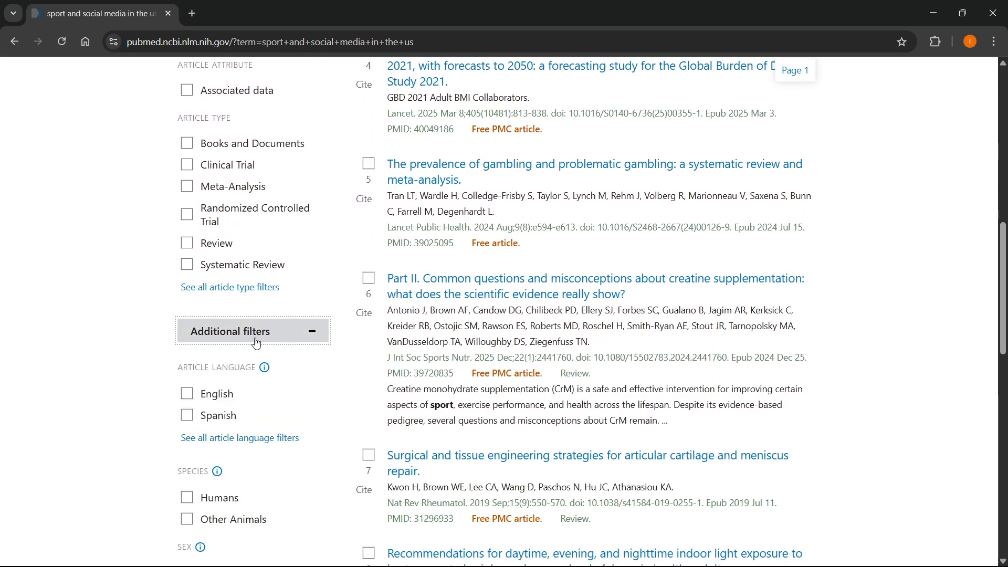
scroll(256, 342, "down", 2)
scroll(247, 238, "down", 3)
scroll(234, 239, "up", 15)
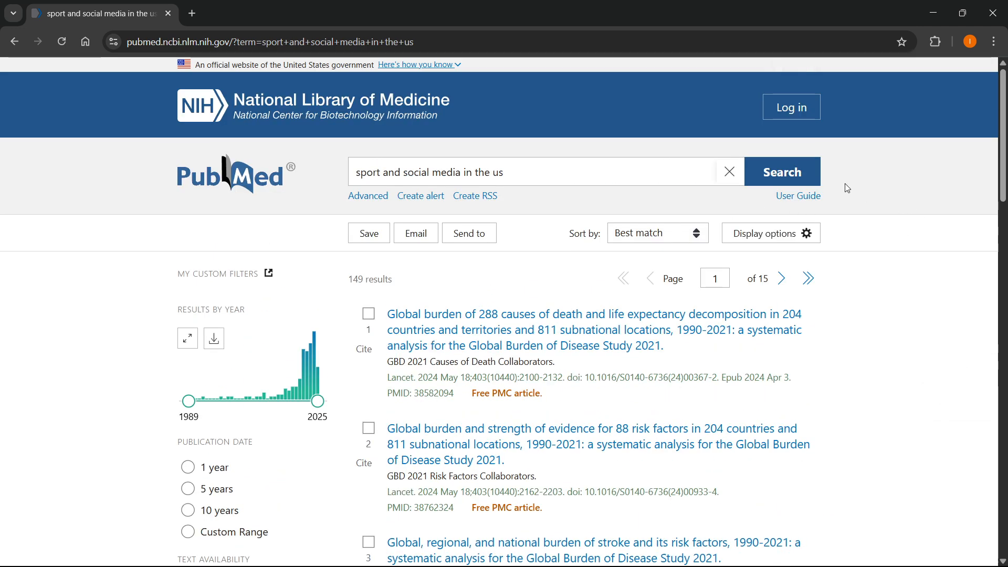
- Open the Advanced Search Builder and delete the entire search history
left_click(368, 197)
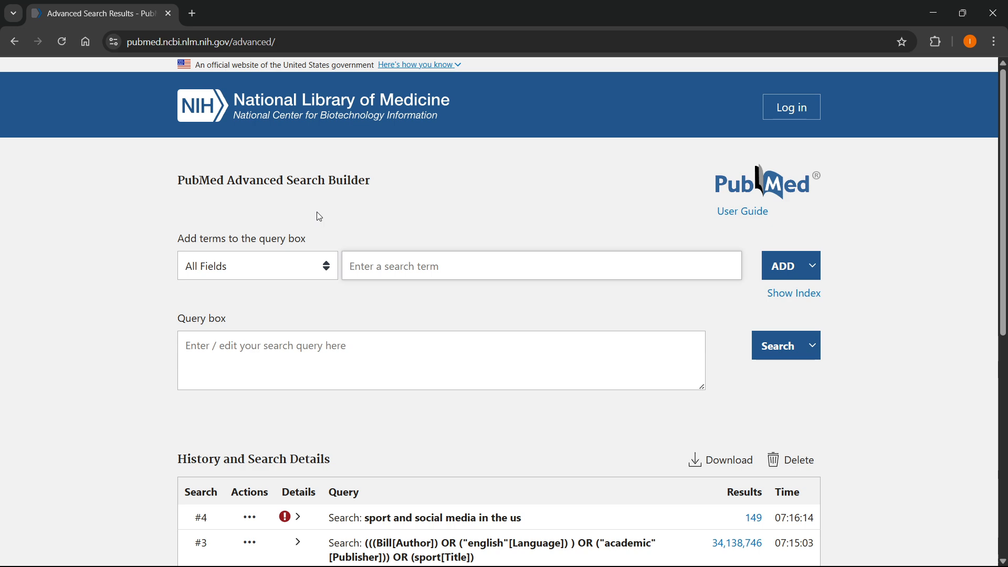
scroll(280, 272, "down", 2)
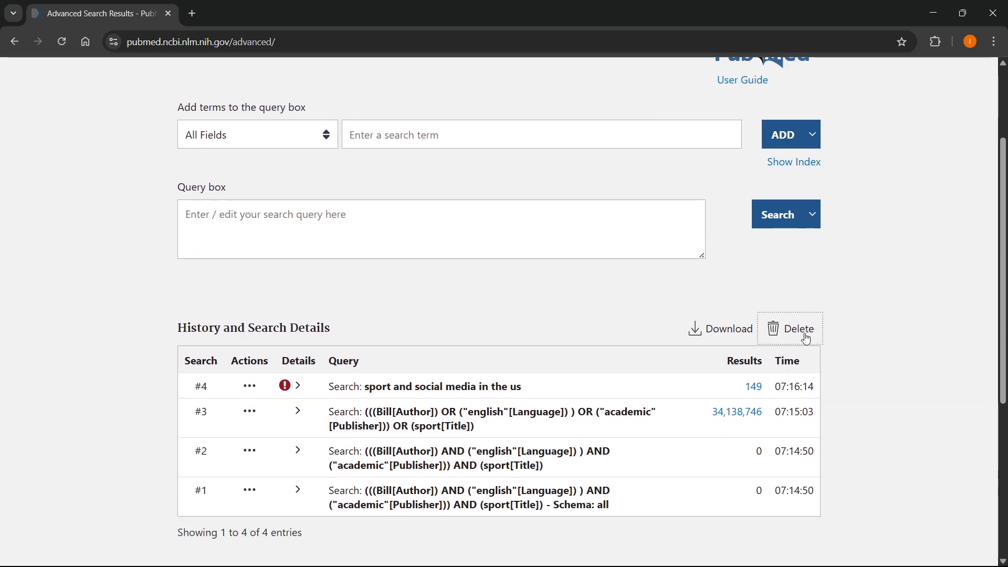
left_click(790, 329)
left_click(500, 339)
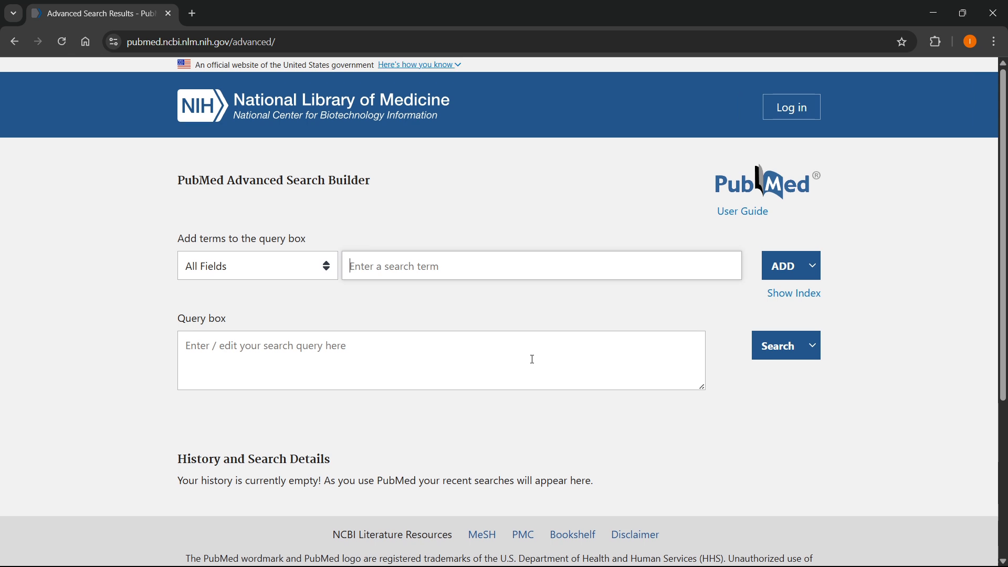
- Set the field for the new query term to Author
left_click(571, 303)
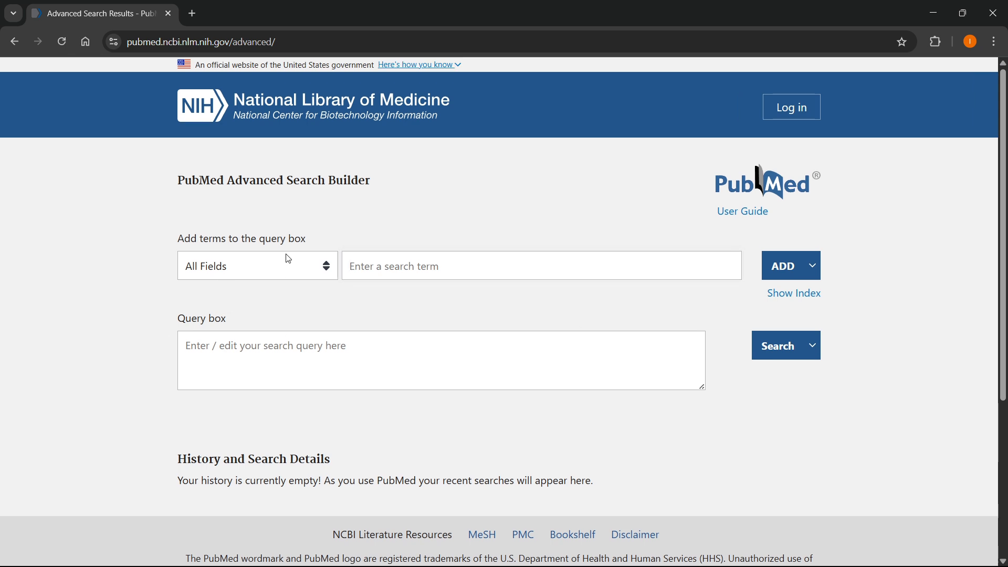
left_click(235, 348)
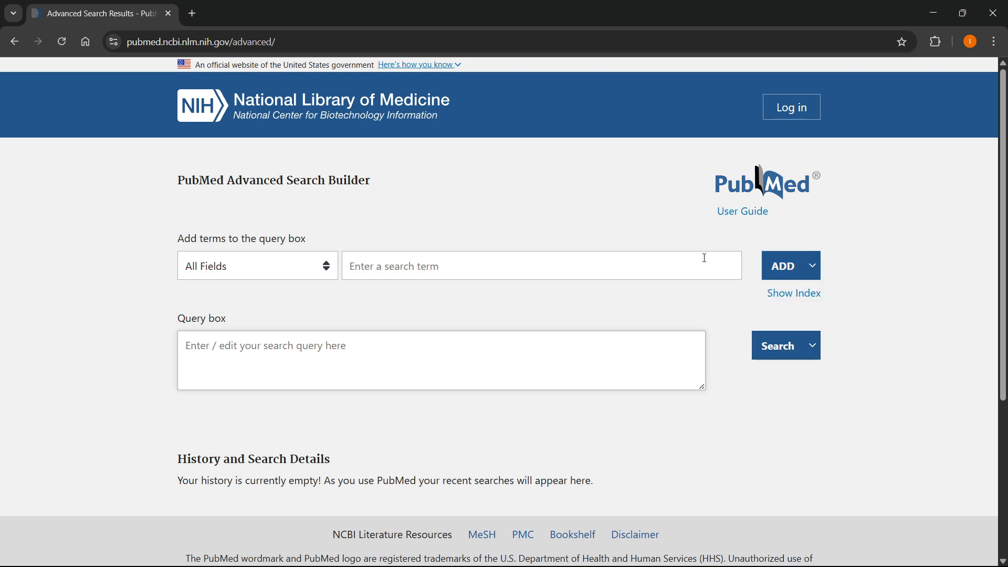
left_click(275, 277)
left_click(257, 270)
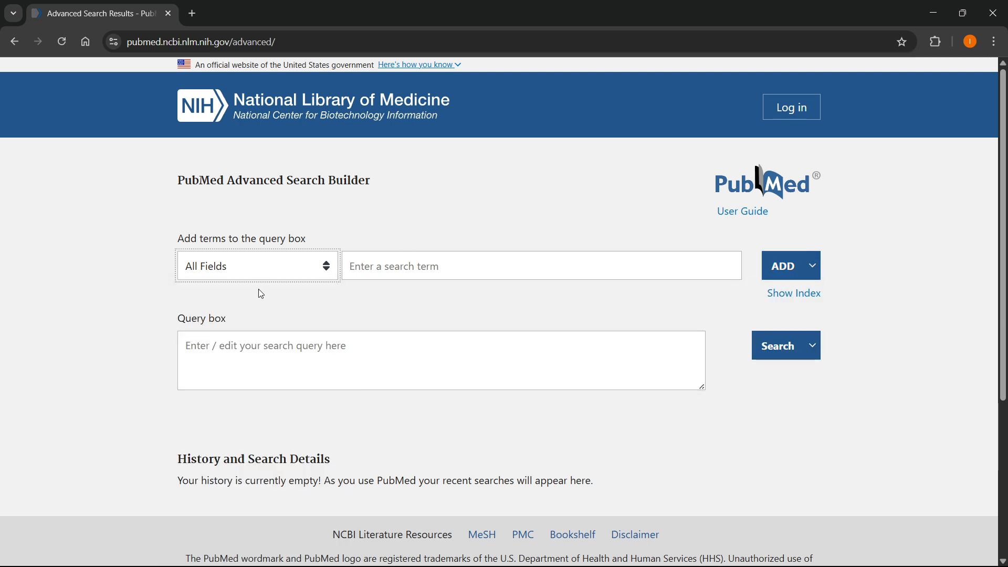
left_click(266, 273)
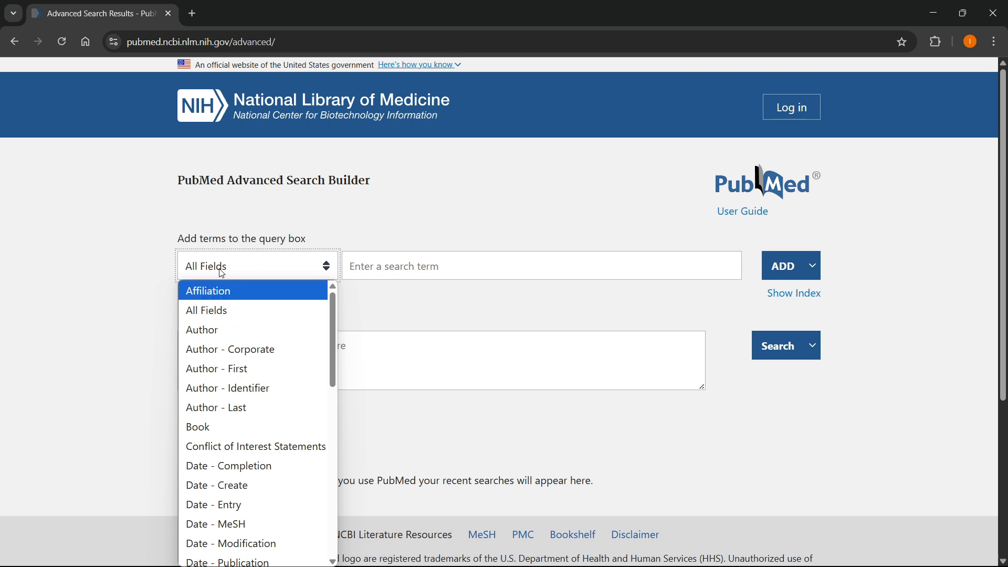
left_click(227, 338)
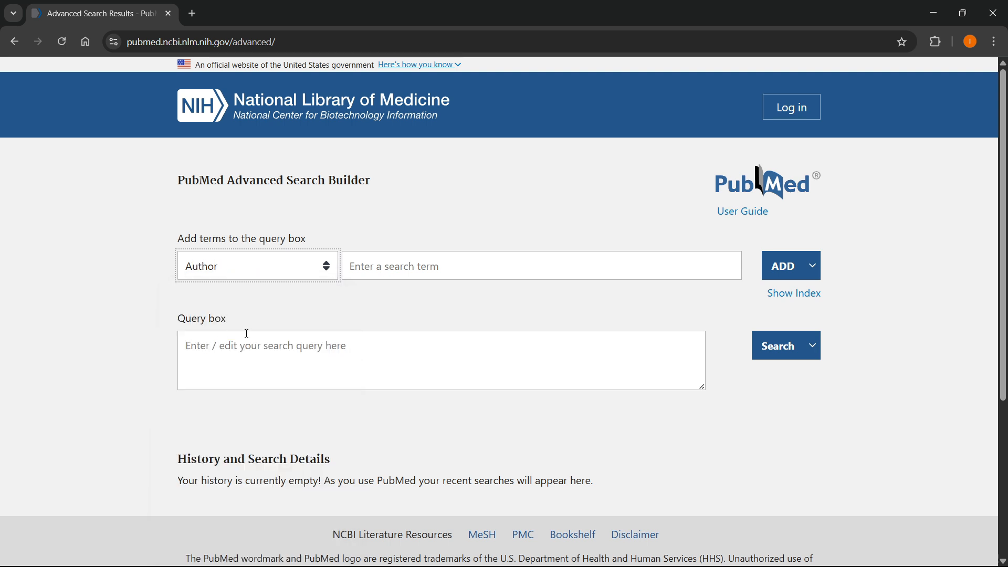
- Enter the author's surname as the search term and add it to the query box
left_click(421, 274)
type("Smith")
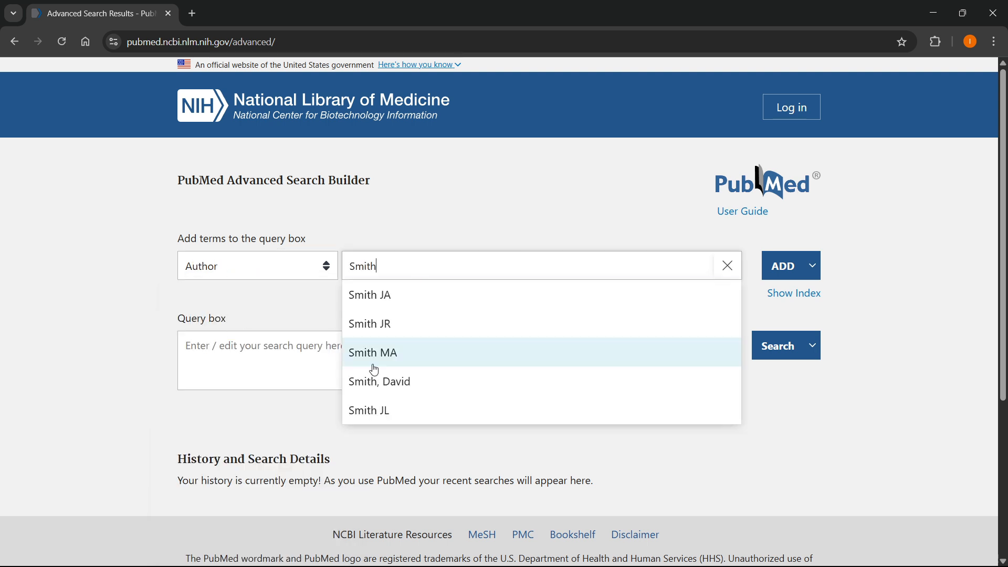
scroll(376, 367, "down", 4)
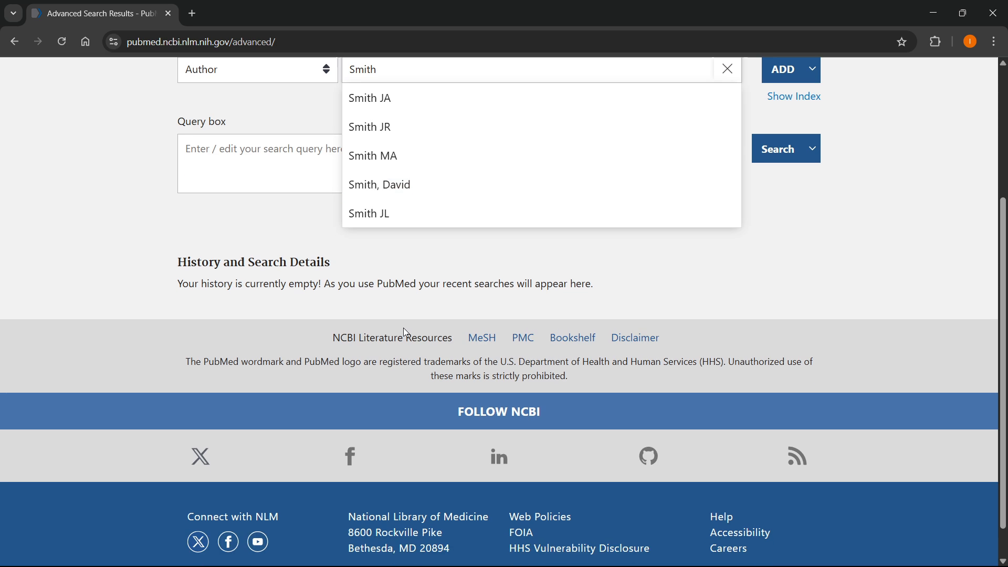
scroll(404, 328, "up", 4)
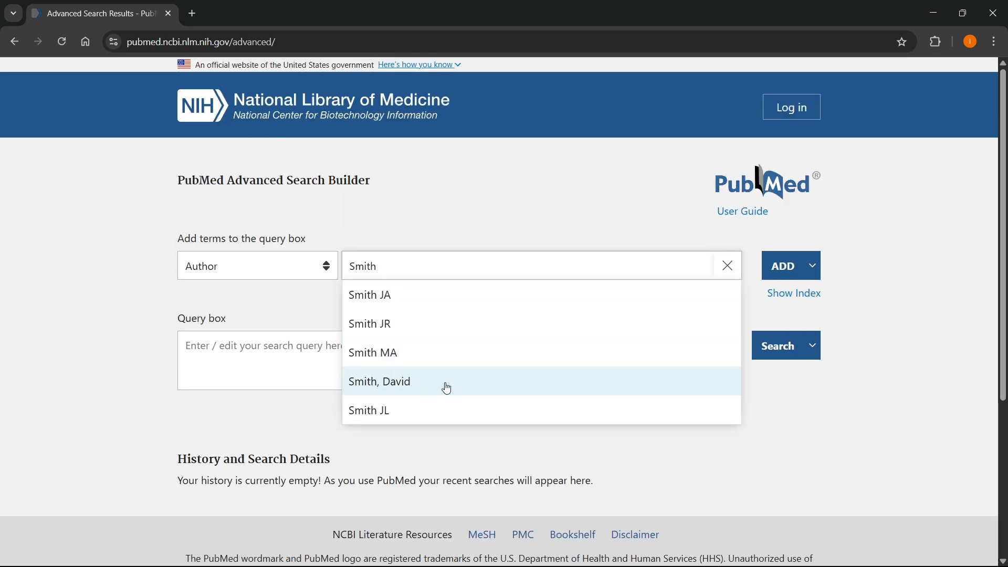
left_click(438, 237)
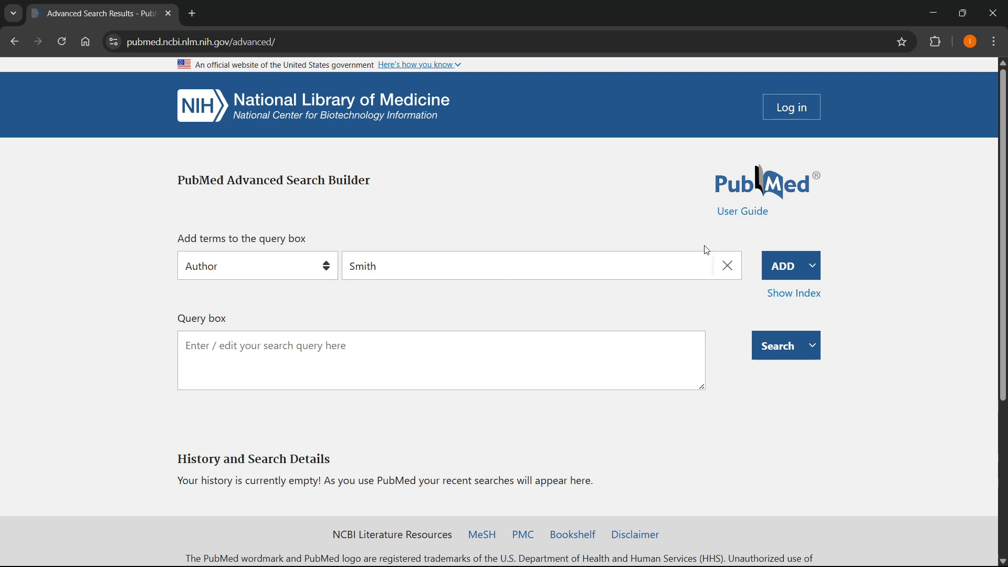
key("Return")
left_click(304, 351)
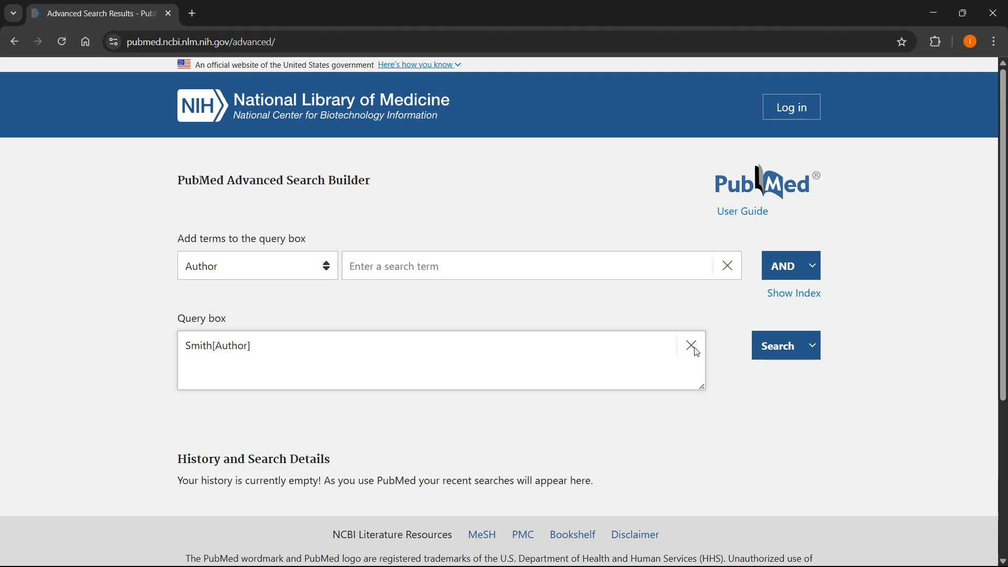
- Set the field for the next query term to Language
left_click(286, 278)
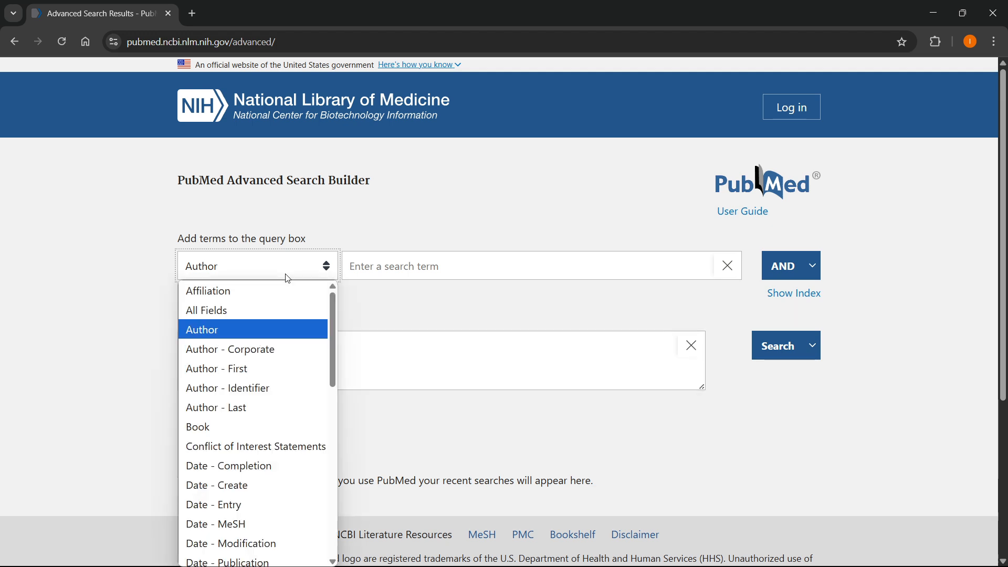
scroll(257, 341, "down", 8)
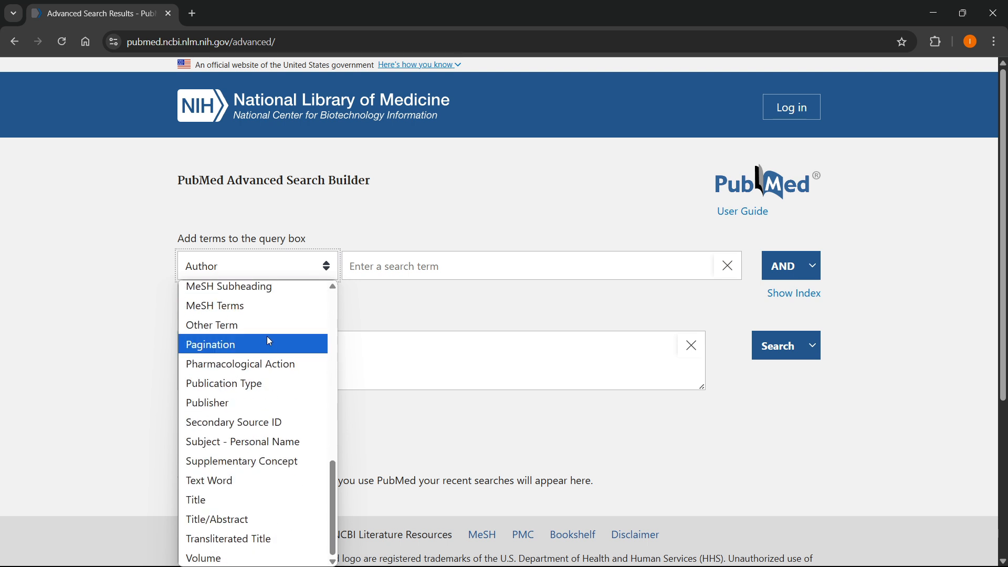
scroll(263, 347, "up", 5)
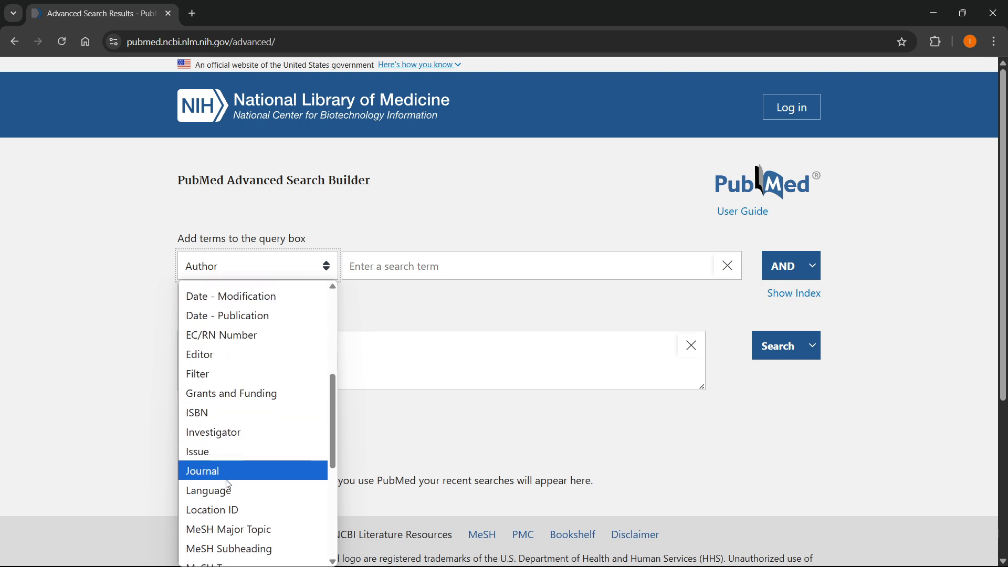
left_click(230, 490)
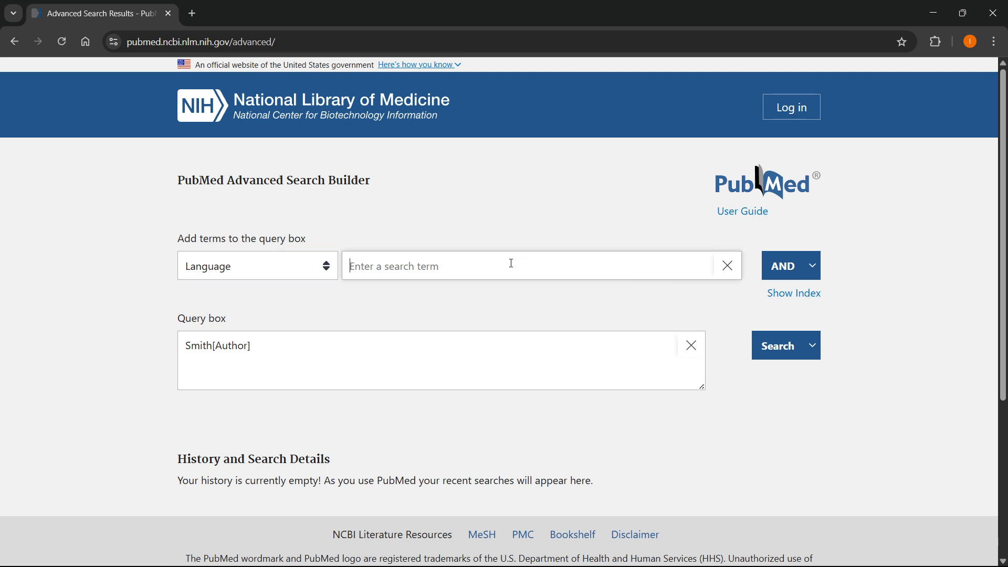
type("english")
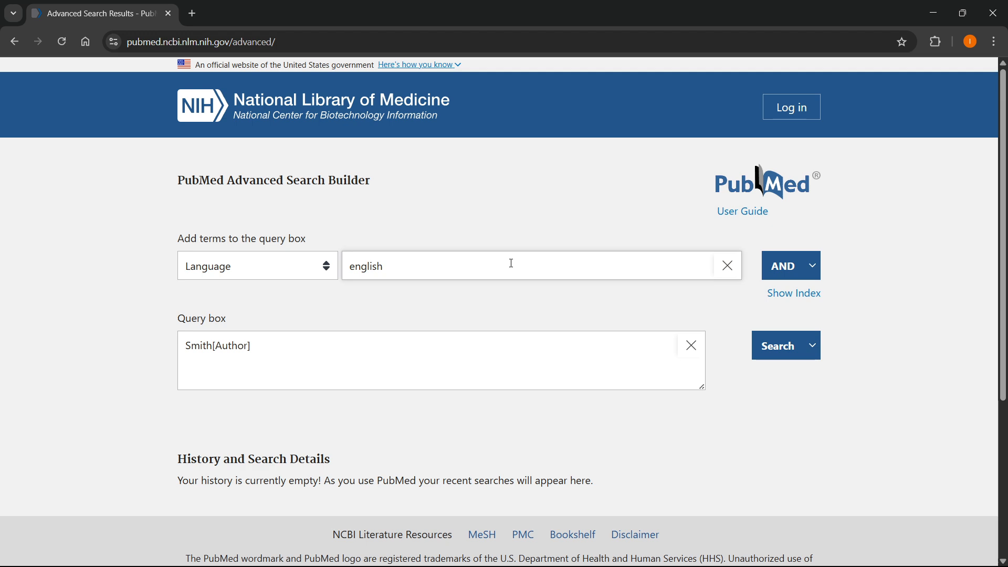
key("BackSpace")
key("BackSpace")
key("BackSpace")
key("BackSpace")
key("BackSpace")
key("BackSpace")
key("BackSpace")
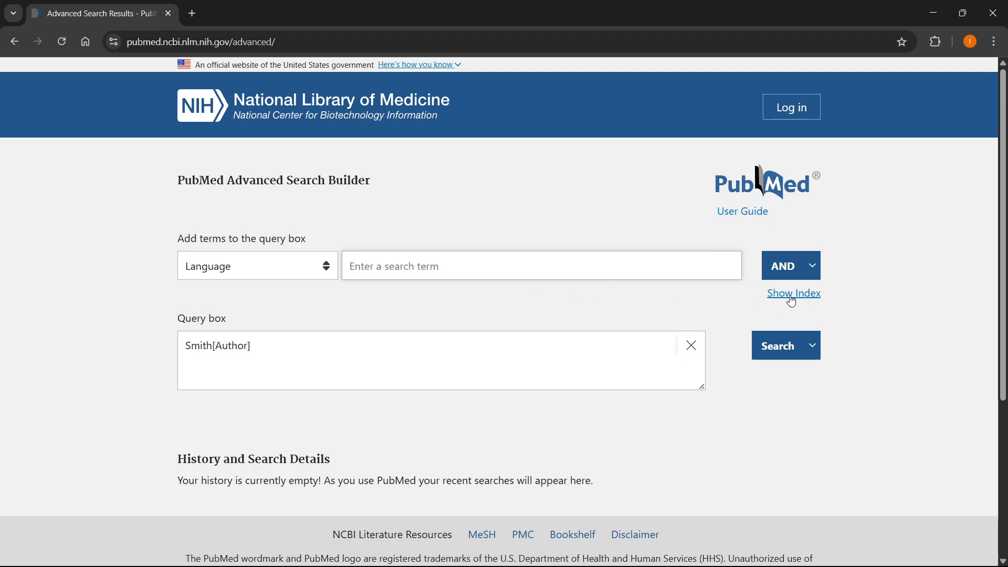
- Show the index of languages and pick english as the search term
left_click(788, 295)
scroll(539, 320, "down", 5)
scroll(539, 322, "down", 10)
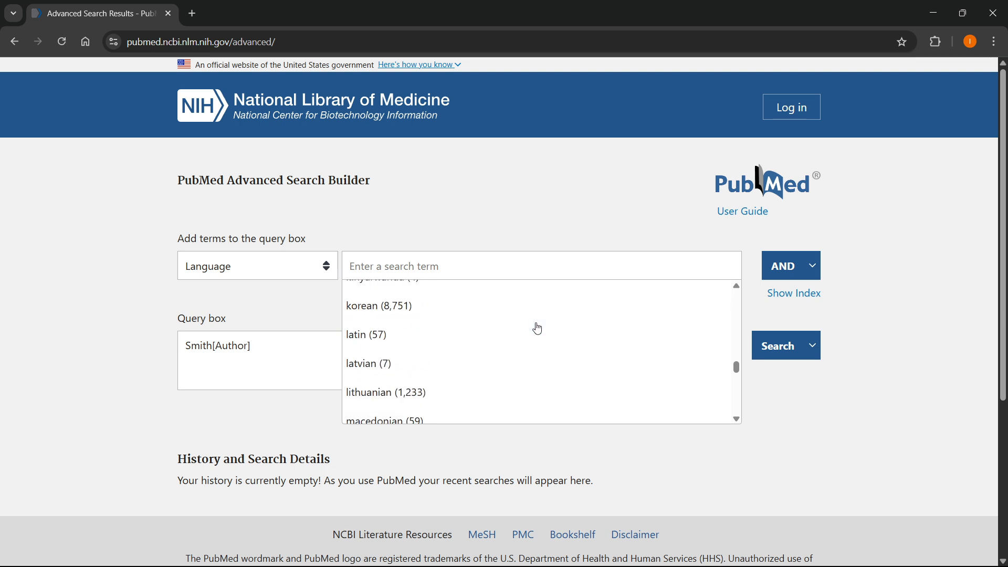
scroll(543, 356, "up", 10)
scroll(544, 356, "up", 10)
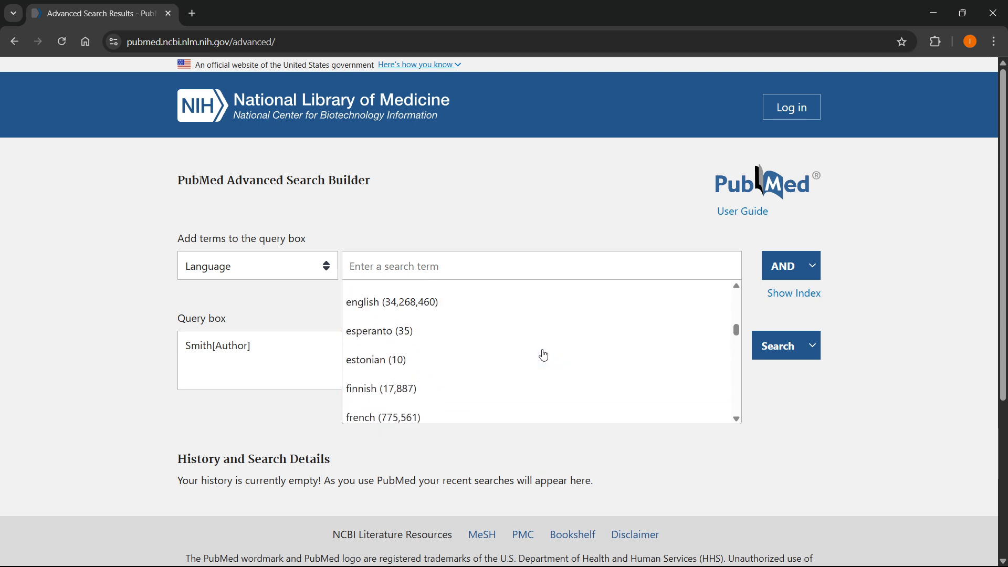
scroll(514, 335, "down", 5)
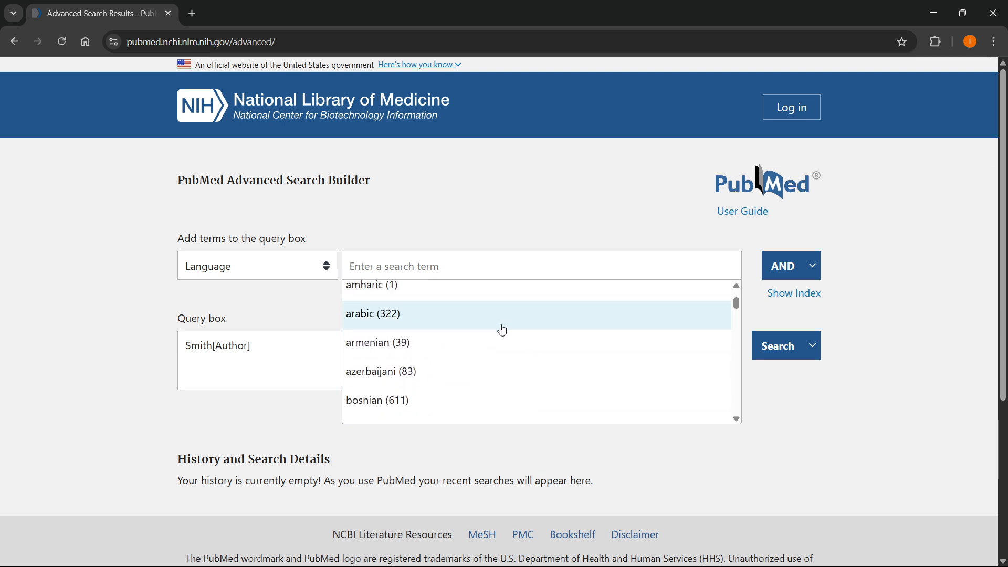
scroll(493, 332, "down", 2)
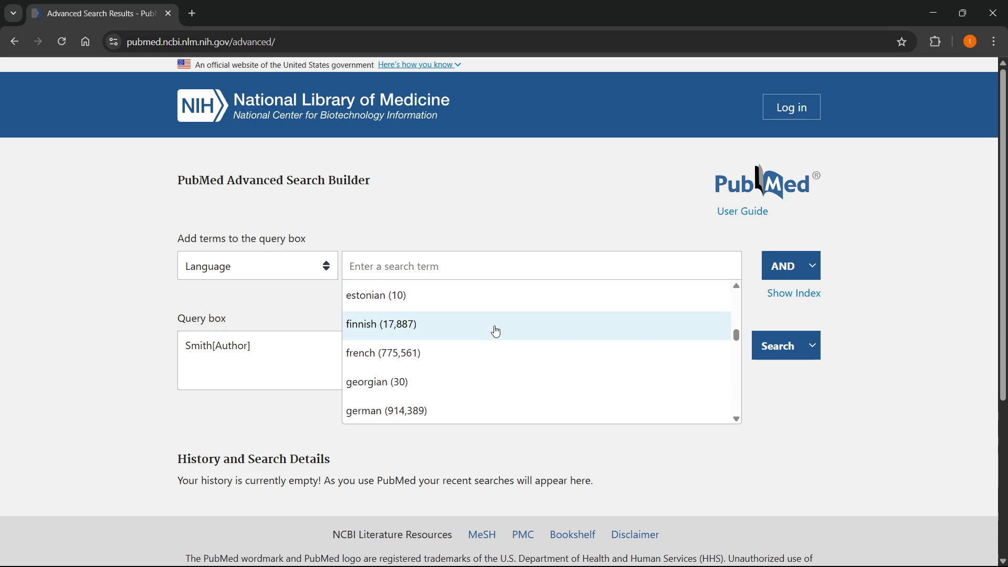
scroll(493, 333, "up", 2)
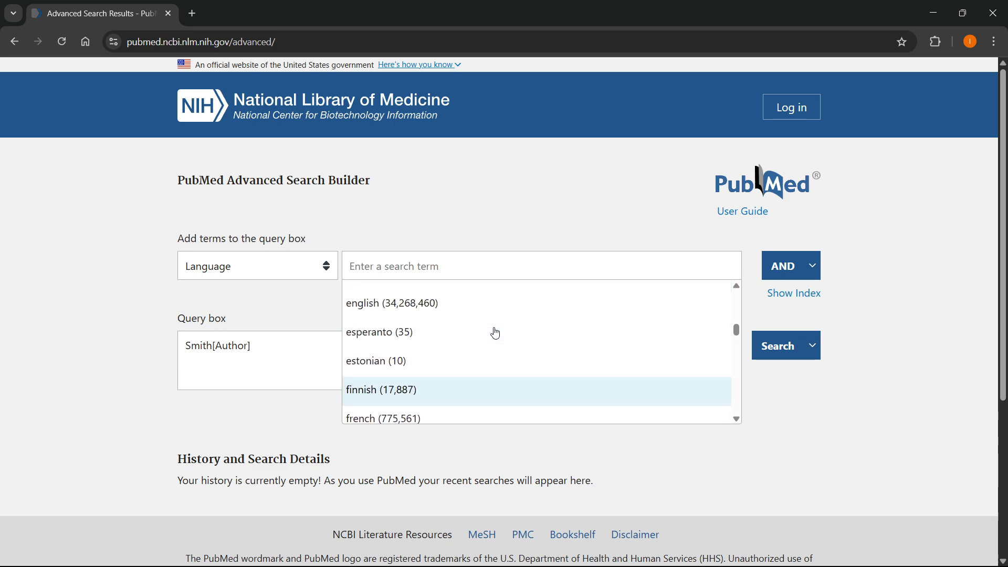
left_click(438, 308)
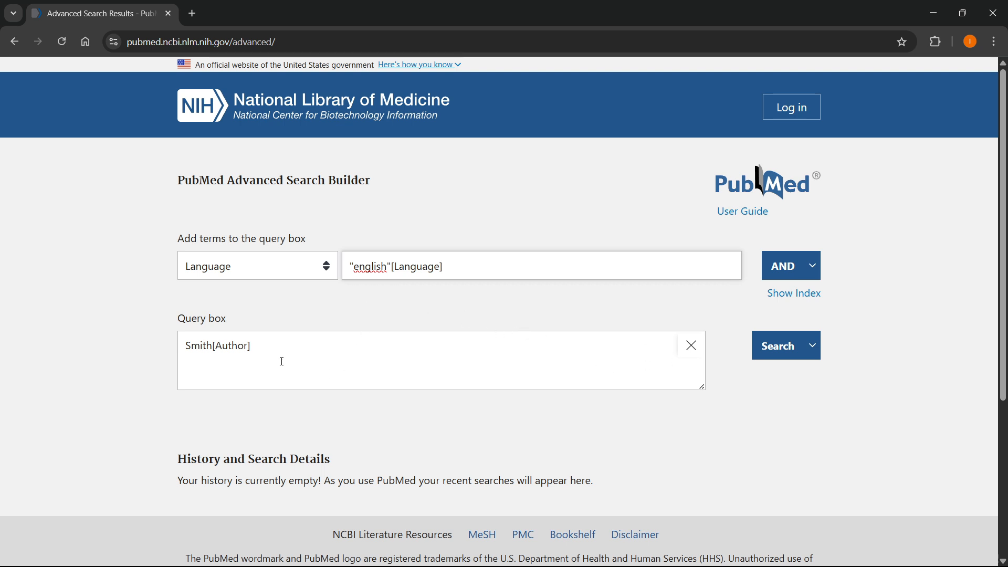
- Add the english language term to the author term in the query box with AND
left_click_drag(186, 347, 261, 345)
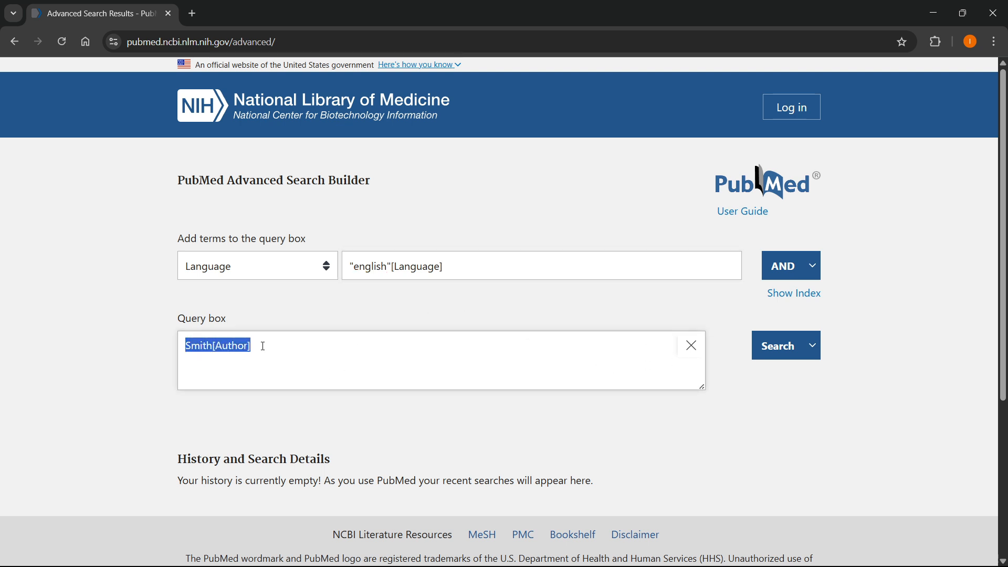
left_click(331, 347)
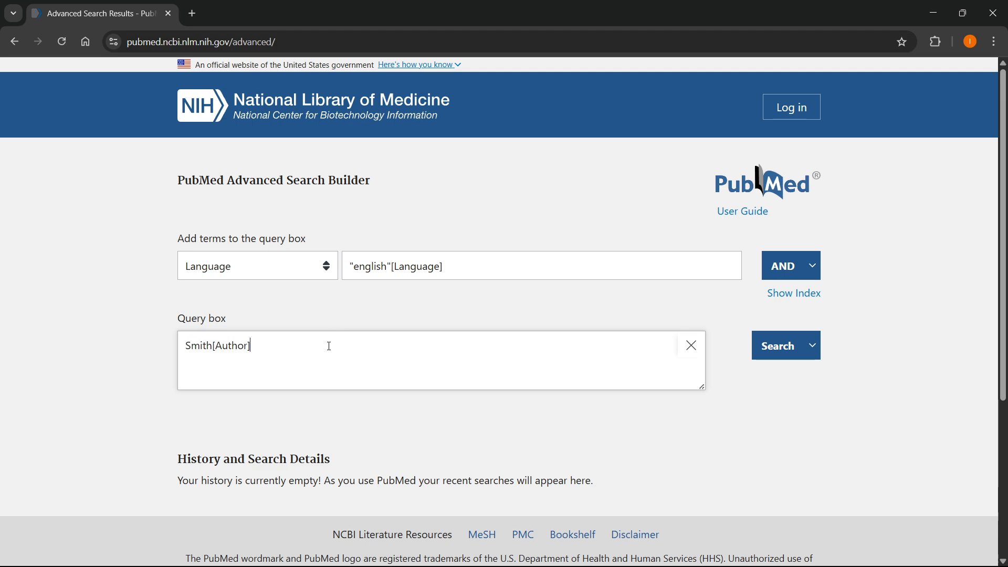
left_click(773, 263)
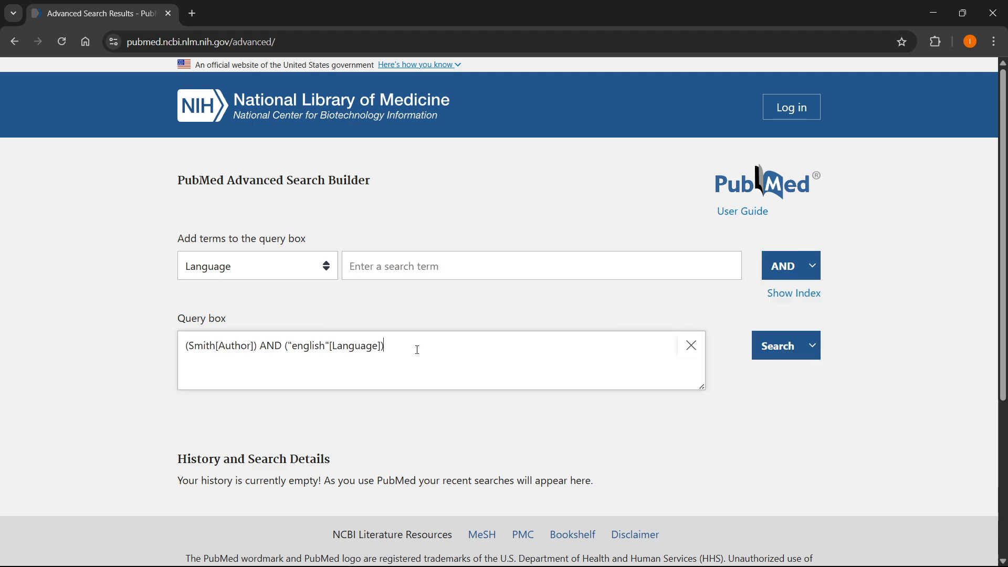
- Enter english as a search term and look it up in the Language index
type("english")
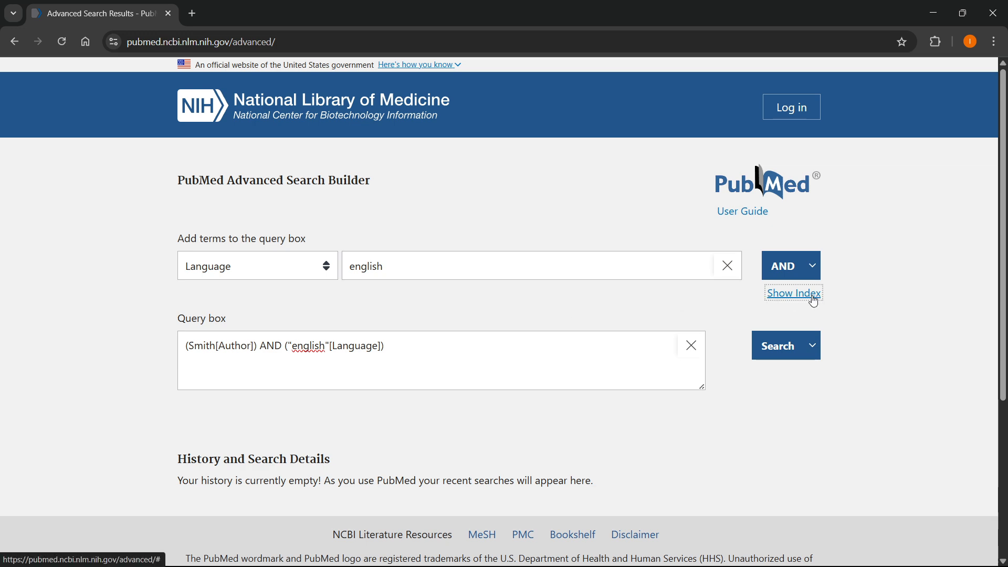
left_click(786, 295)
left_click(489, 293)
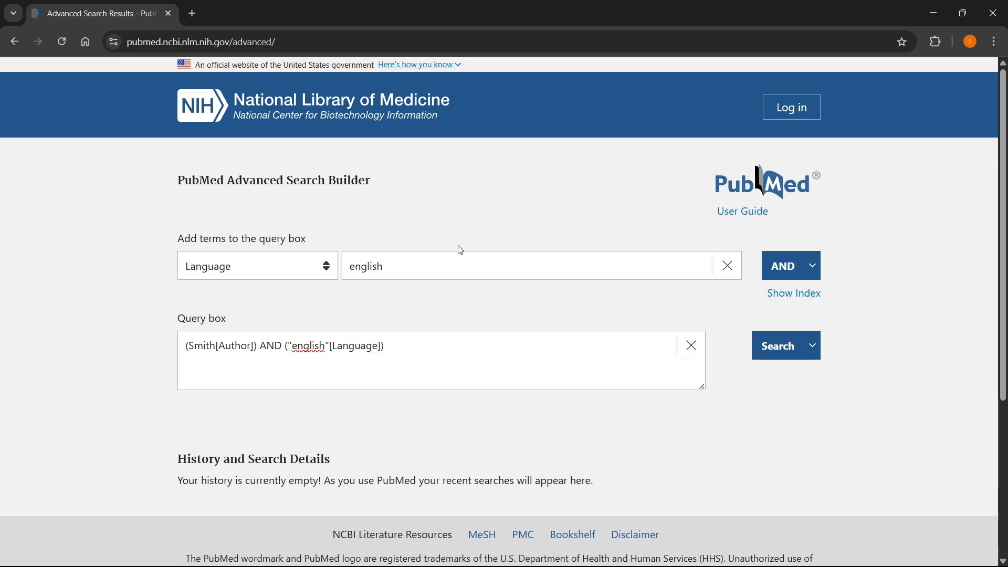
- Examine the author term, the language term and their enclosing parentheses in the query box
left_click_drag(284, 347, 401, 345)
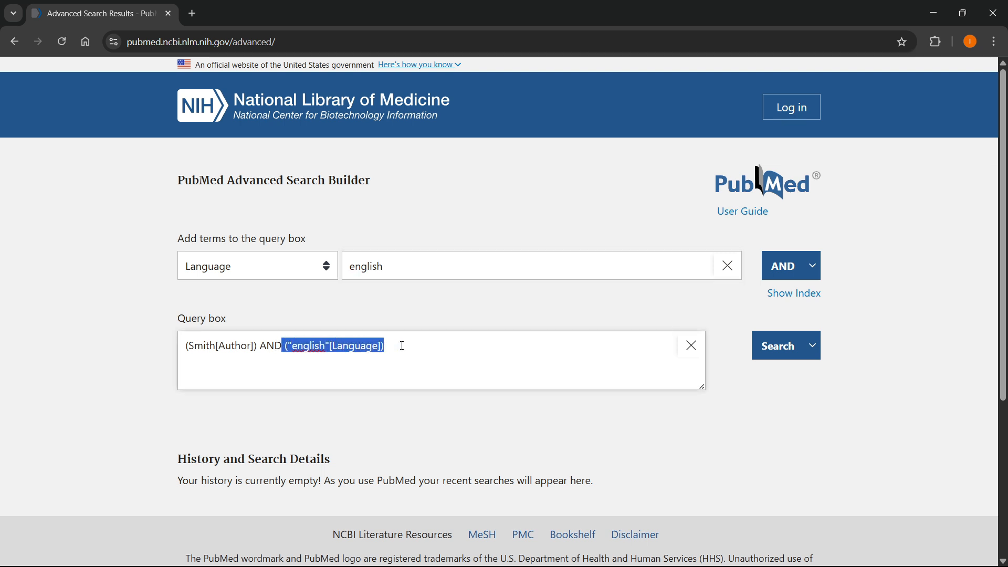
left_click(401, 345)
left_click_drag(256, 346, 181, 347)
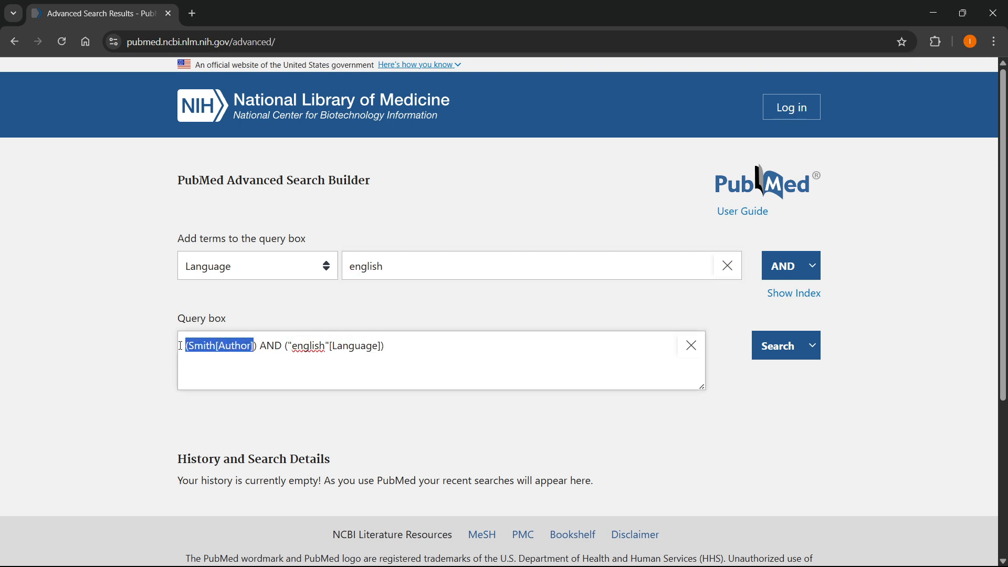
left_click(210, 349)
left_click_drag(258, 345, 175, 351)
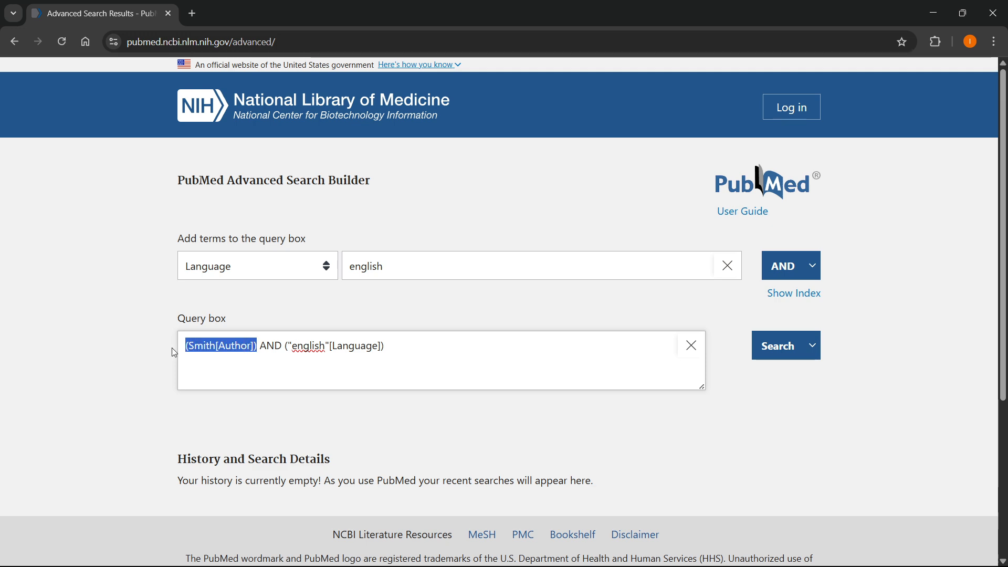
left_click_drag(386, 347, 288, 347)
left_click(285, 346)
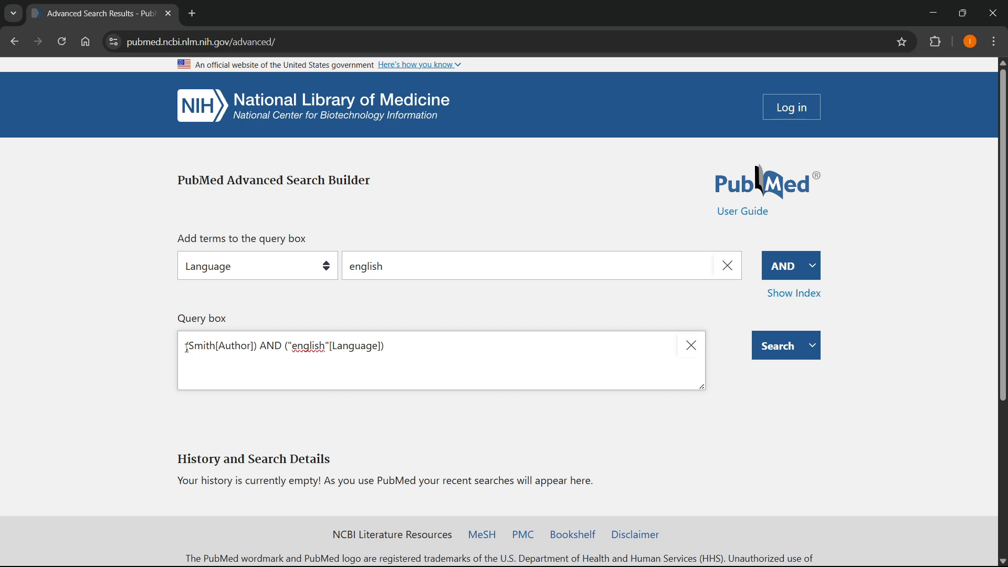
mouse_move(187, 347)
left_mouse_down()
mouse_move(389, 347)
mouse_move(177, 353)
left_mouse_up()
left_click(393, 347)
left_click(230, 365)
- Replace the AND operator between the author and language terms in the query box with OR
left_click(812, 267)
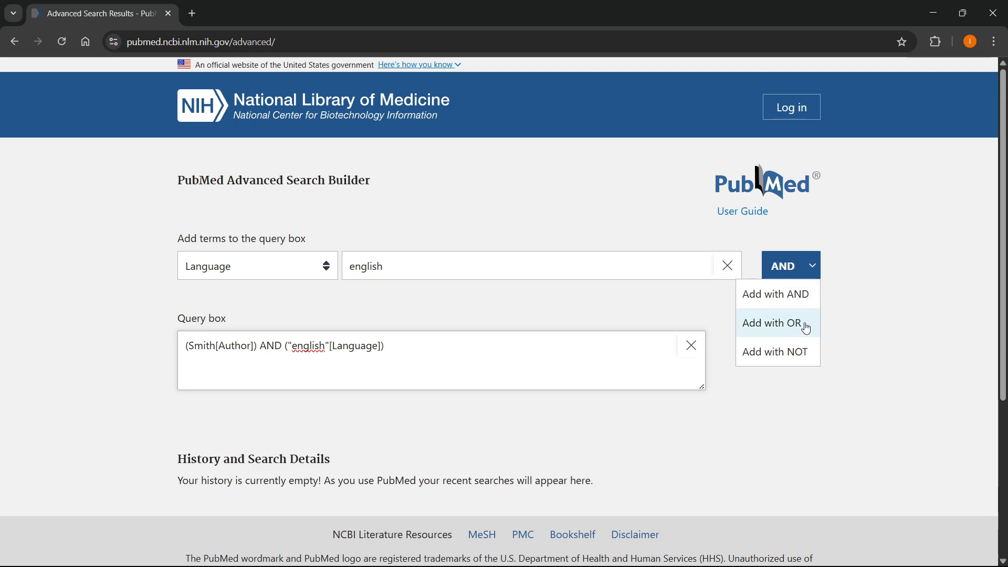
double_click(270, 344)
type("OR")
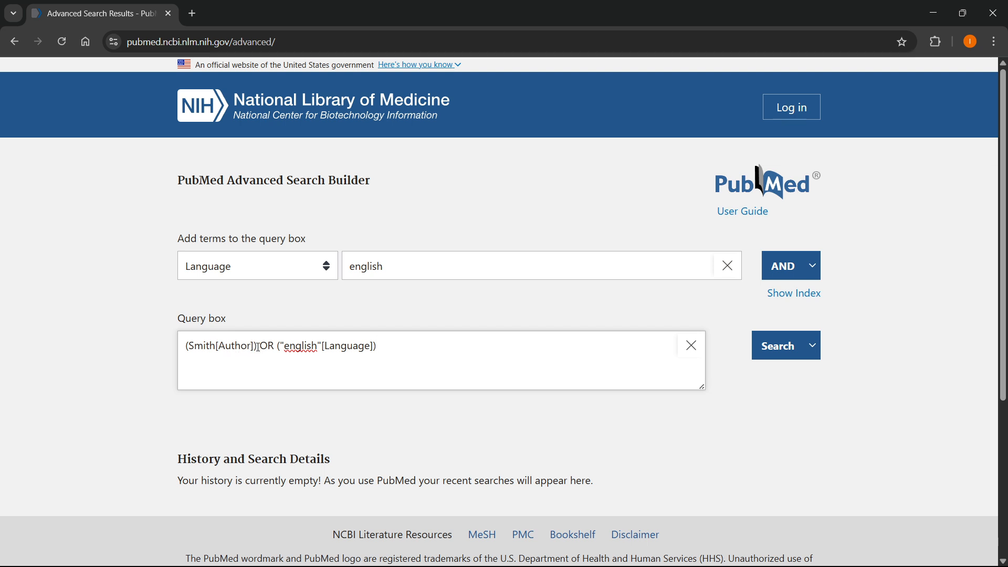
- Examine the two terms joined by OR and the operators available for adding a term
left_click_drag(259, 346, 184, 347)
left_click(293, 347)
left_click_drag(276, 347, 380, 346)
left_click(405, 348)
left_click(812, 268)
left_click_drag(188, 346, 412, 344)
left_click(411, 345)
- Exclude the Title term sport by adding it to the query box with NOT
left_click(326, 266)
scroll(284, 382, "down", 2)
scroll(284, 381, "down", 4)
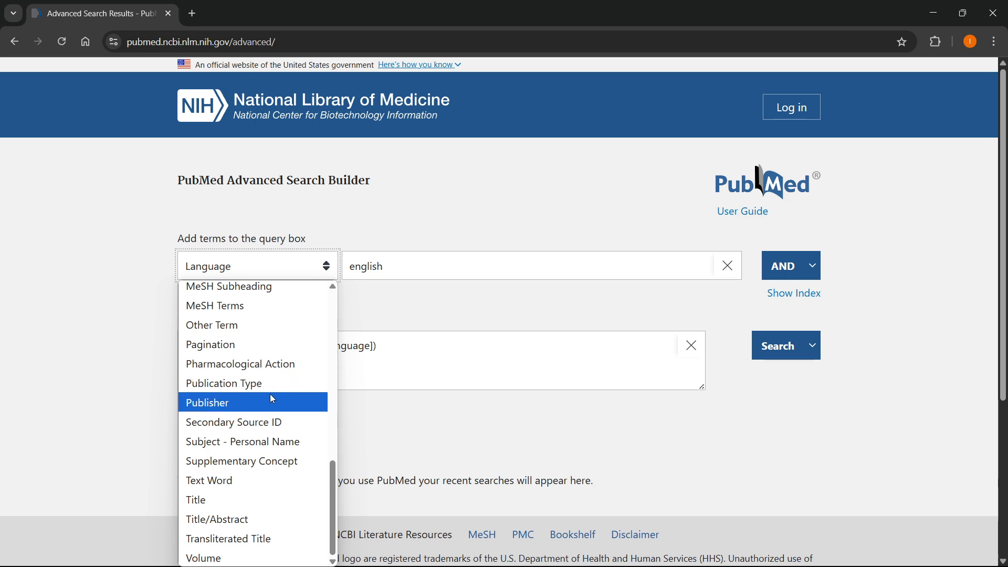
left_click(241, 503)
left_click_drag(444, 262, 285, 272)
key("BackSpace")
type("sport")
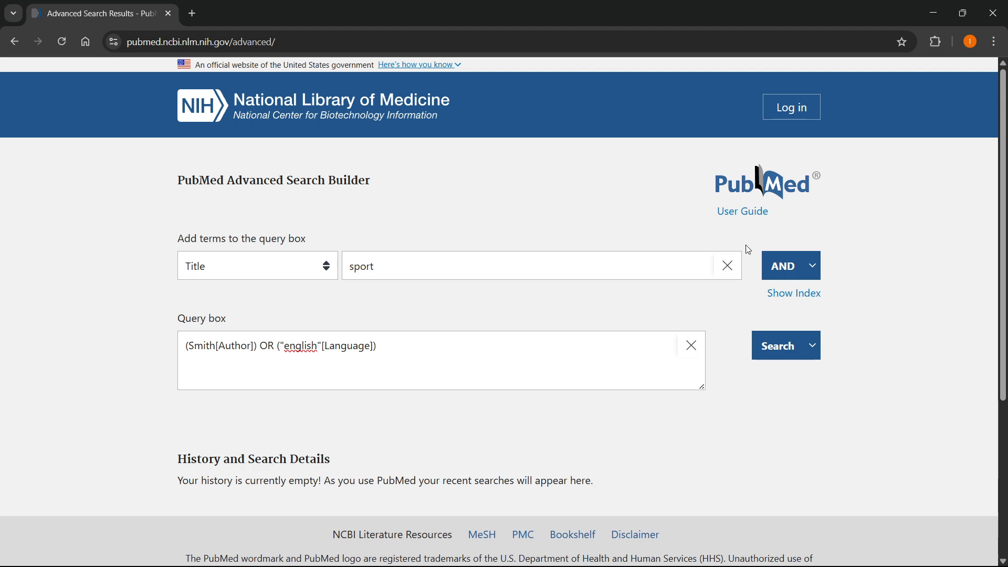
left_click(814, 268)
left_click(802, 353)
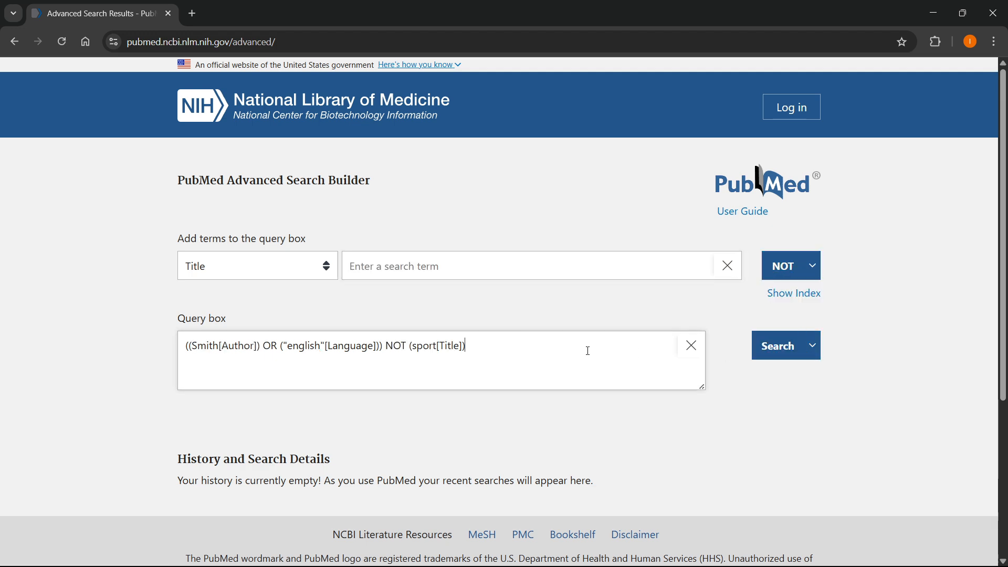
- Check the grouping of the combined query, run the search and check the number of results
left_click_drag(588, 350, 488, 351)
left_click(228, 352)
left_click(361, 347)
left_click(385, 348)
left_click(494, 349)
left_click(781, 346)
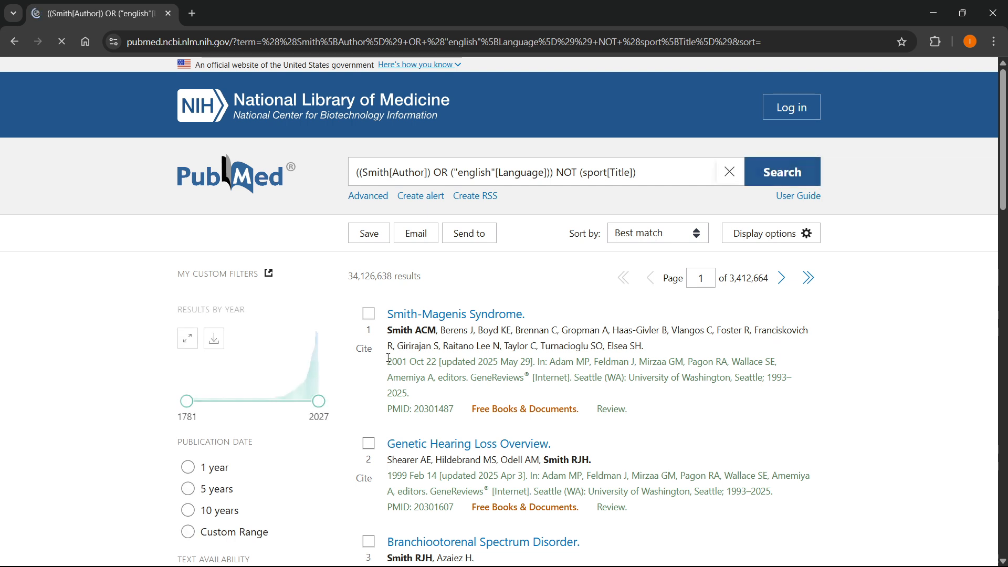
left_click_drag(347, 279, 467, 278)
left_click(469, 278)
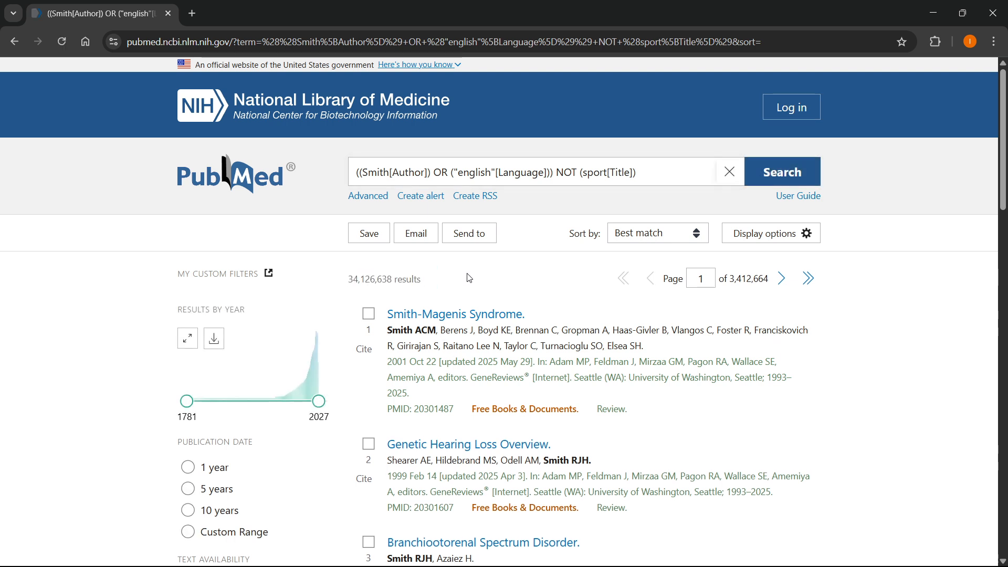